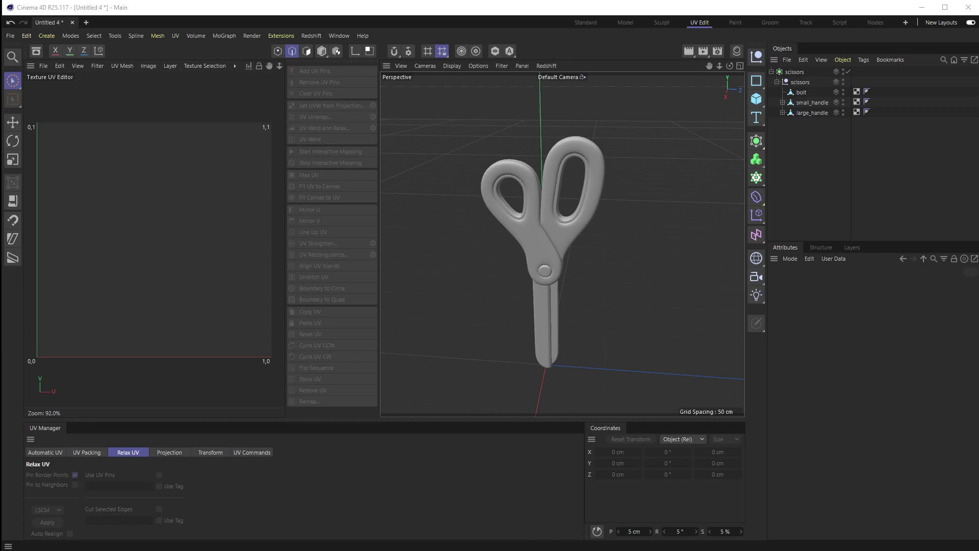
Select all child objects of the scissors null to show their UVs in the UV editor.
click(800, 82)
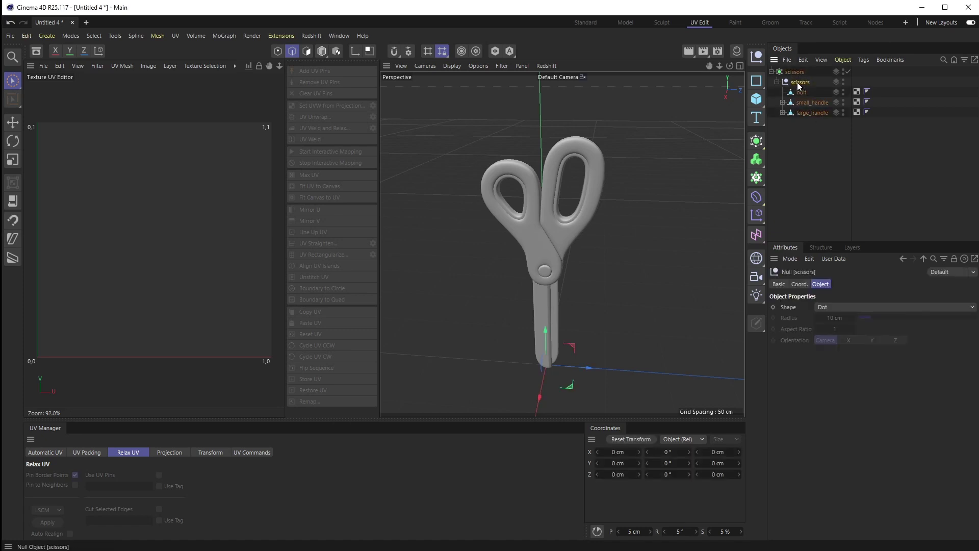
right_click(800, 83)
click(790, 83)
right_click(799, 81)
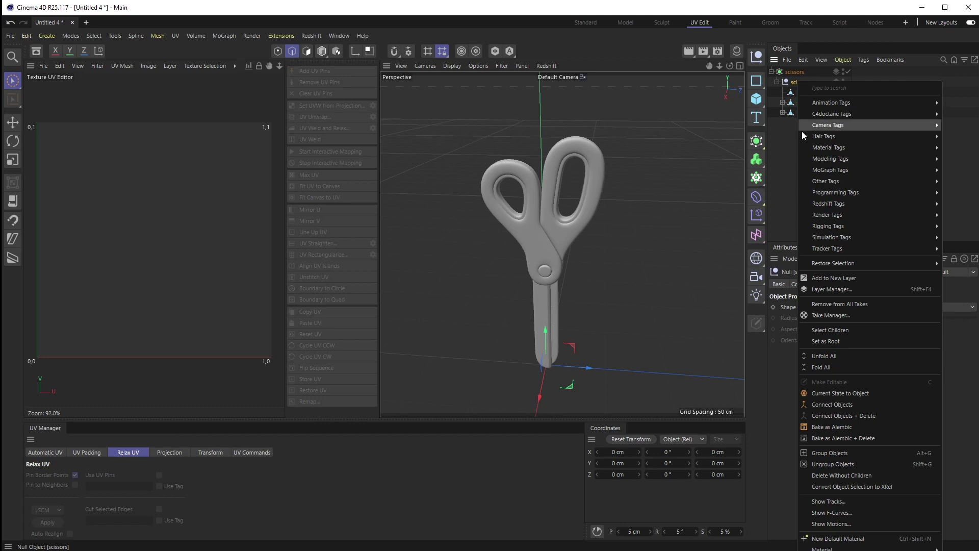
click(851, 329)
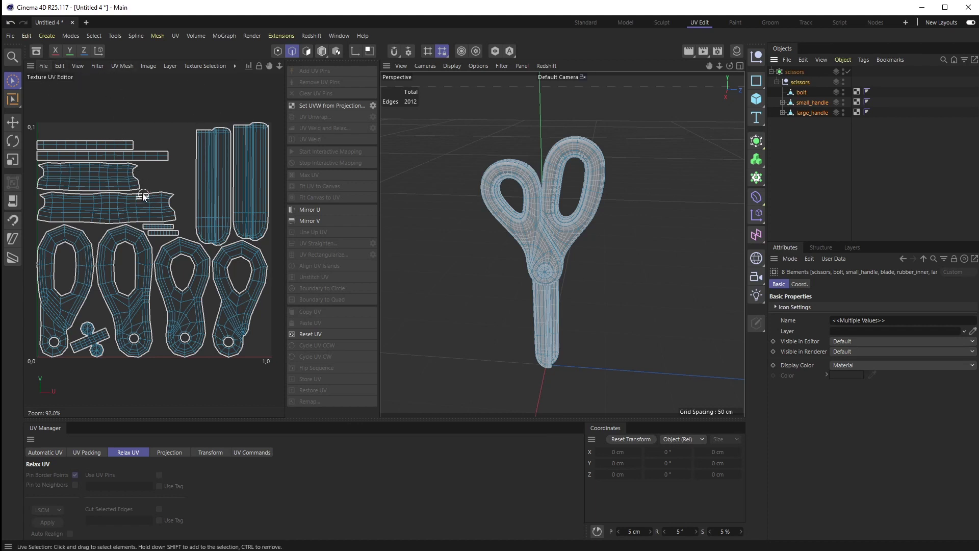
Create a new texture in the UV editor, 2048 pixels wide and 2048 pixels high.
click(43, 67)
click(56, 82)
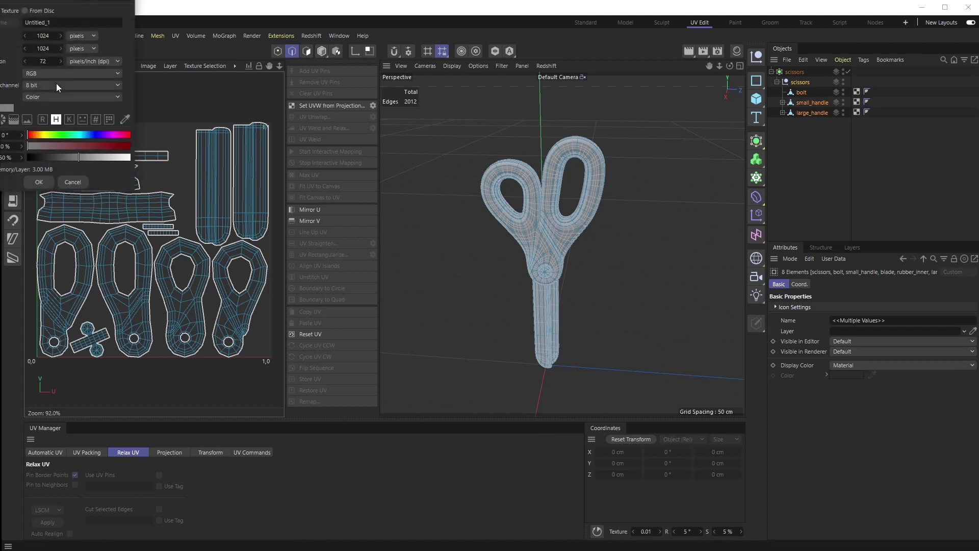
double_click(194, 219)
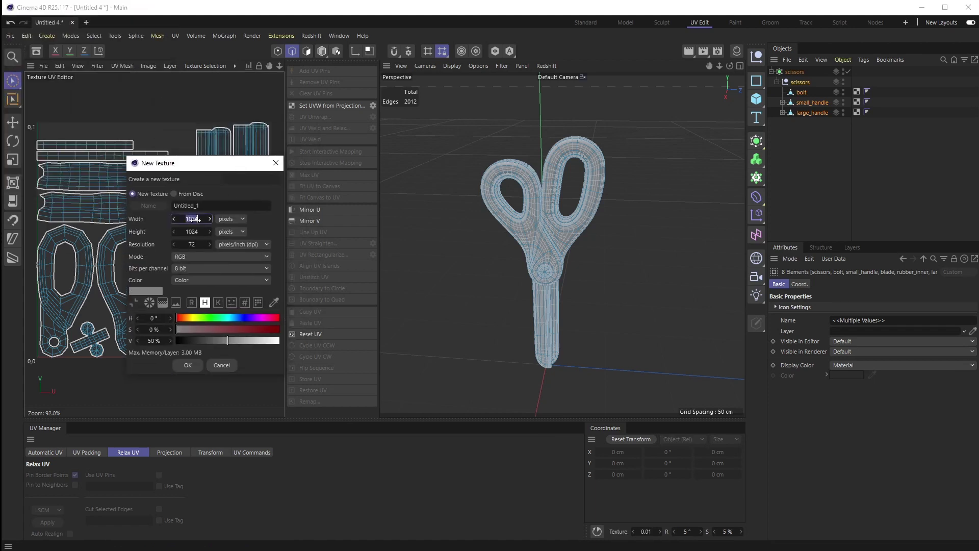
text(2048)
double_click(191, 232)
text(2048)
click(187, 365)
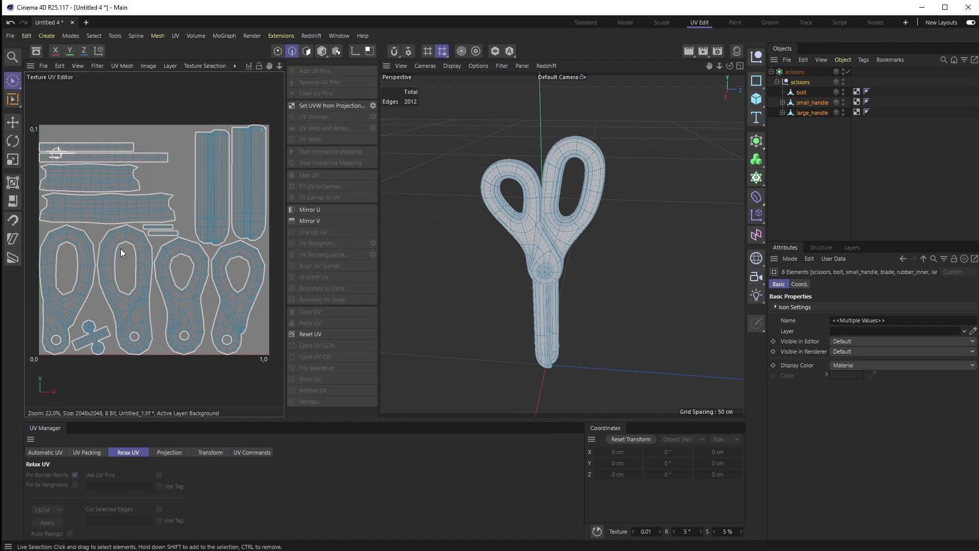
Save the texture in TIF format as texture_1 in the saves folder and check the saved image in Windows Photo Viewer.
click(45, 66)
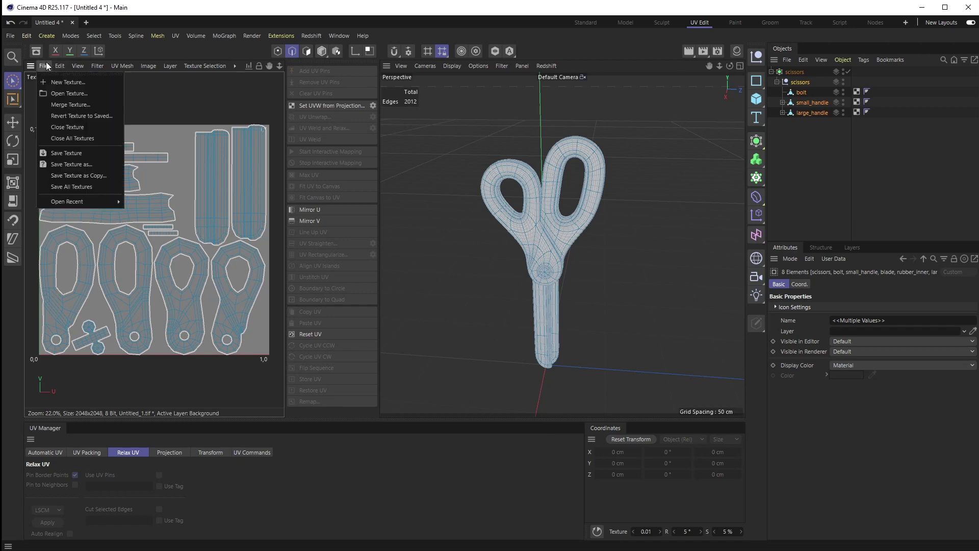
click(89, 164)
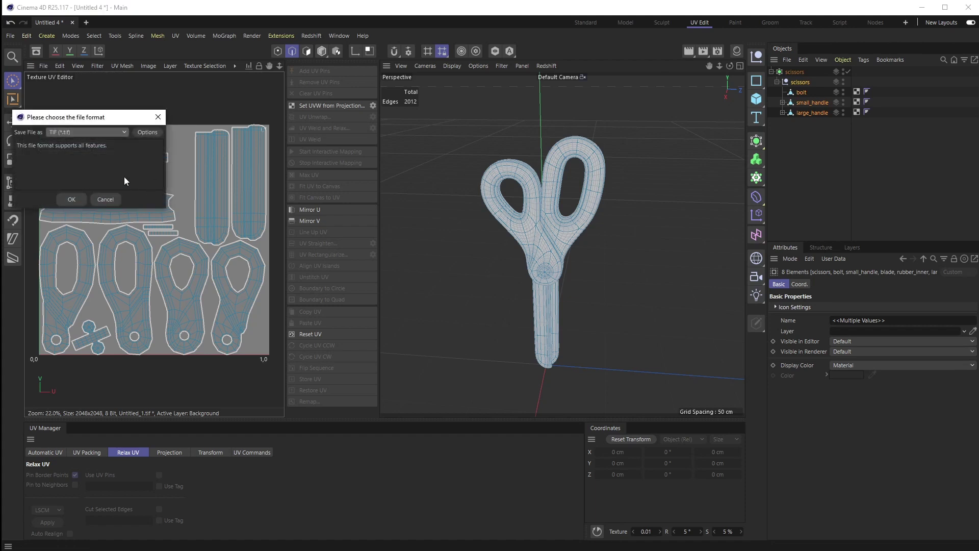
click(74, 198)
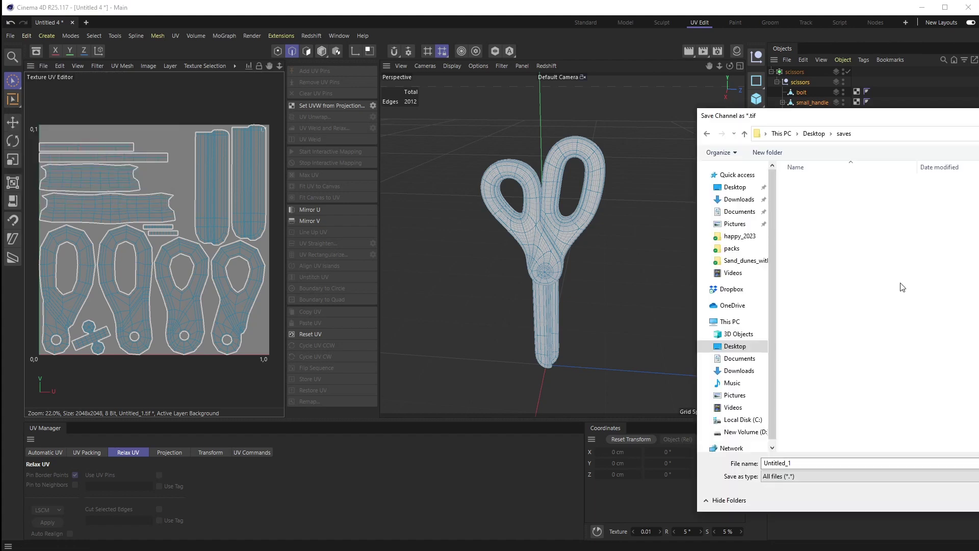
click(813, 463)
double_click(796, 463)
text(texture_1)
key(Return)
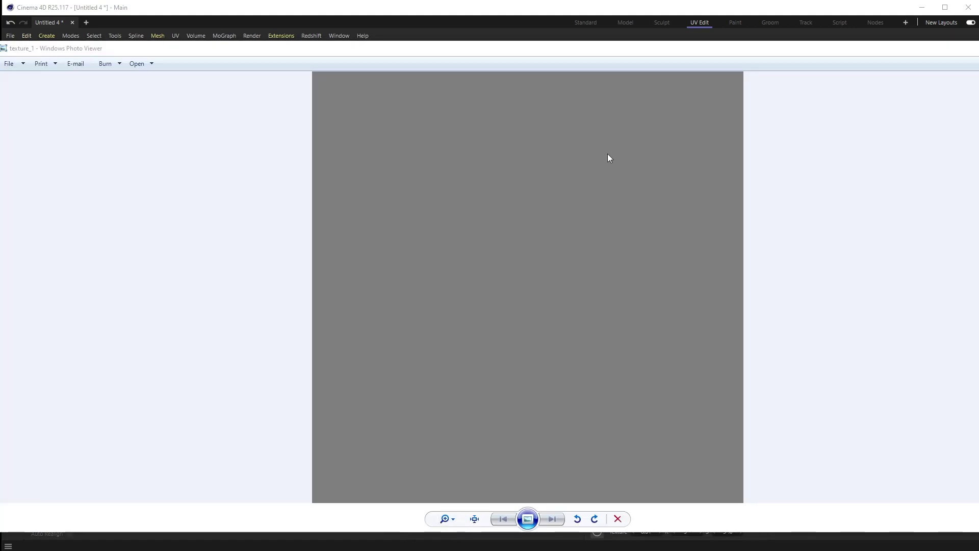
drag(660, 56, 654, 63)
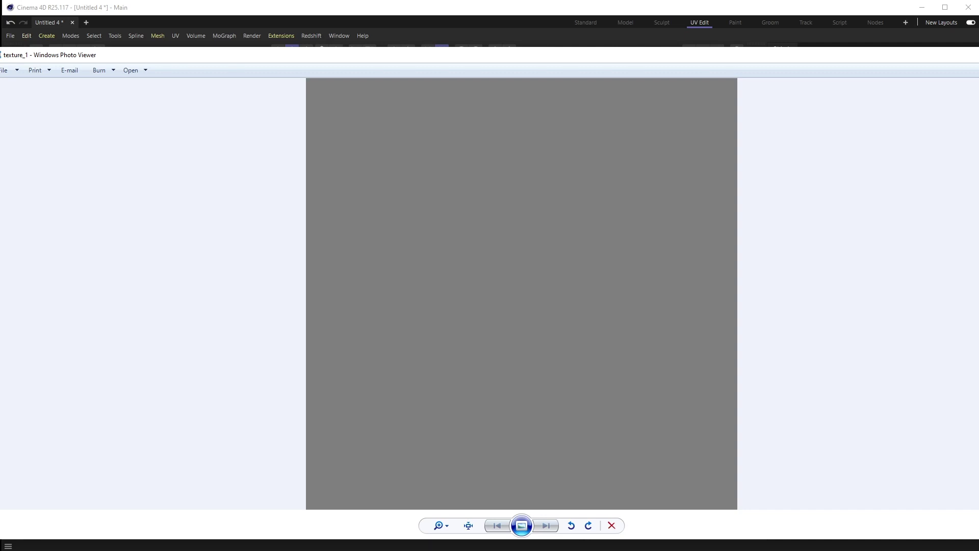
key(alt+F4)
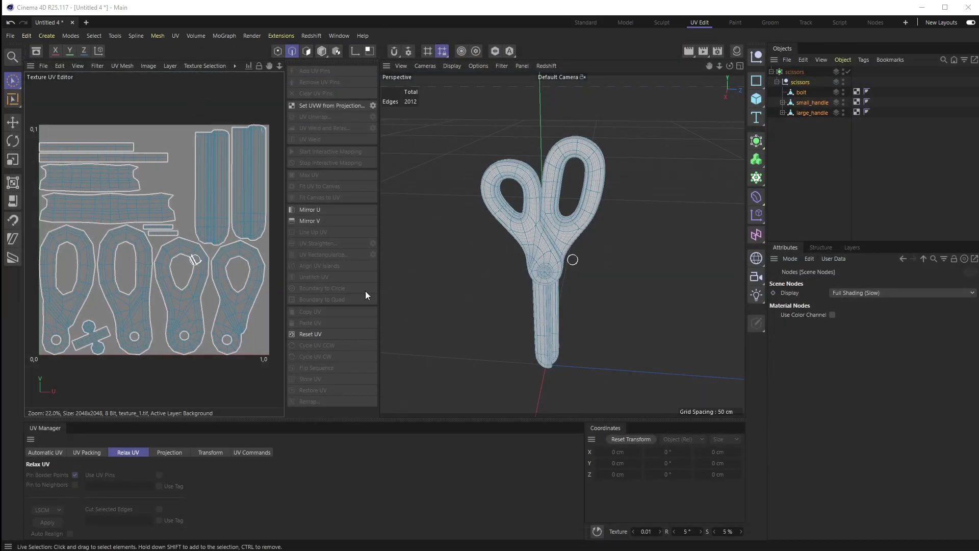
Select all polygons of the scissors in polygon mode and make large_handle the only selected object.
click(306, 51)
key(ctrl+a)
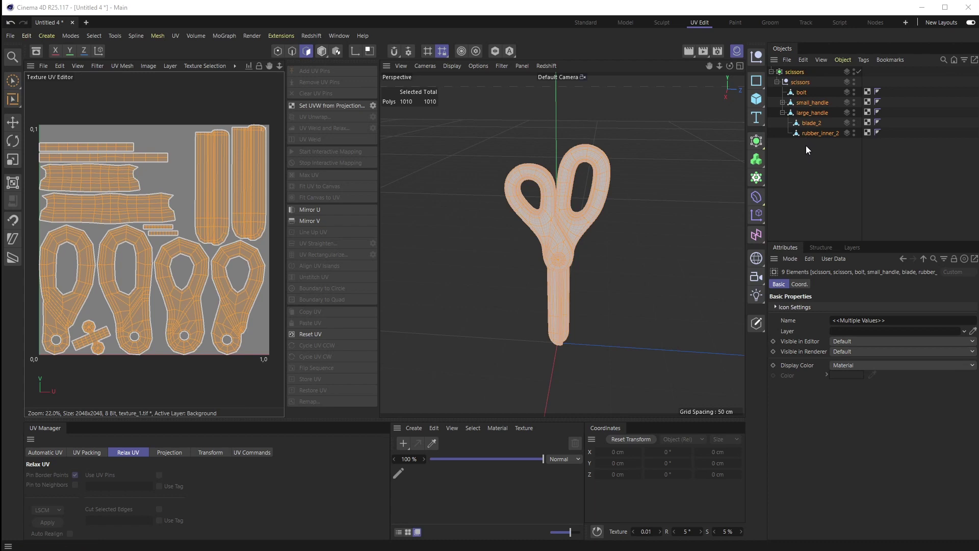
click(815, 113)
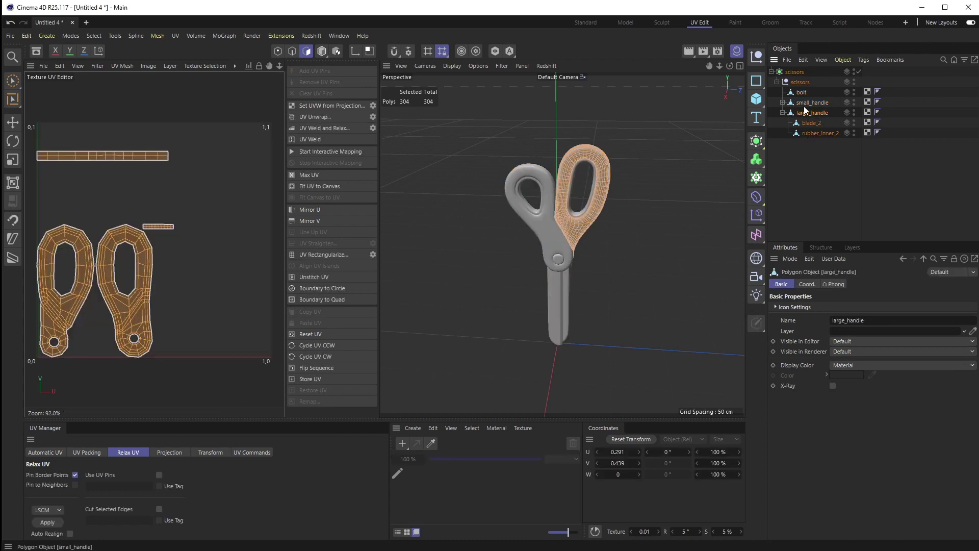
Open texture_1 in the UV editor and outline the large_handle polygons on it.
click(44, 66)
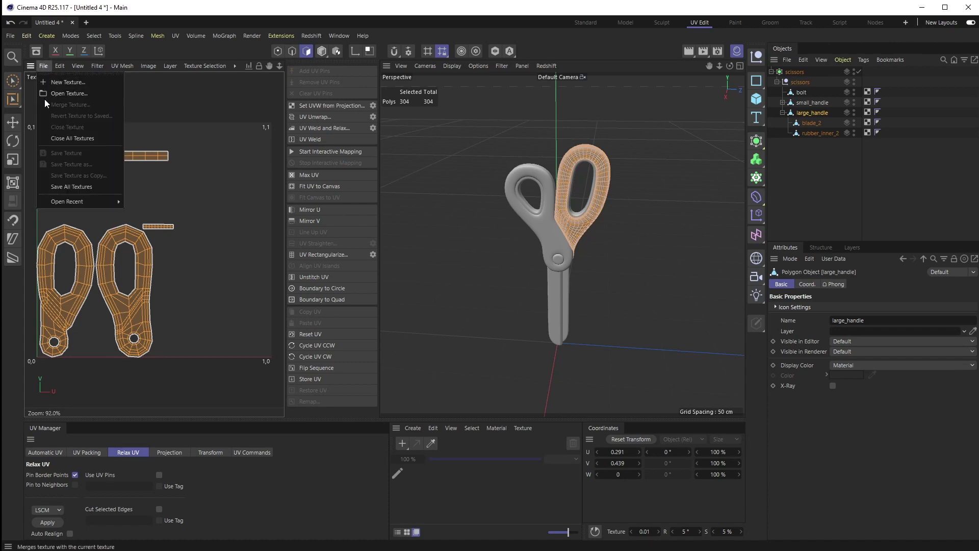
click(62, 94)
double_click(121, 97)
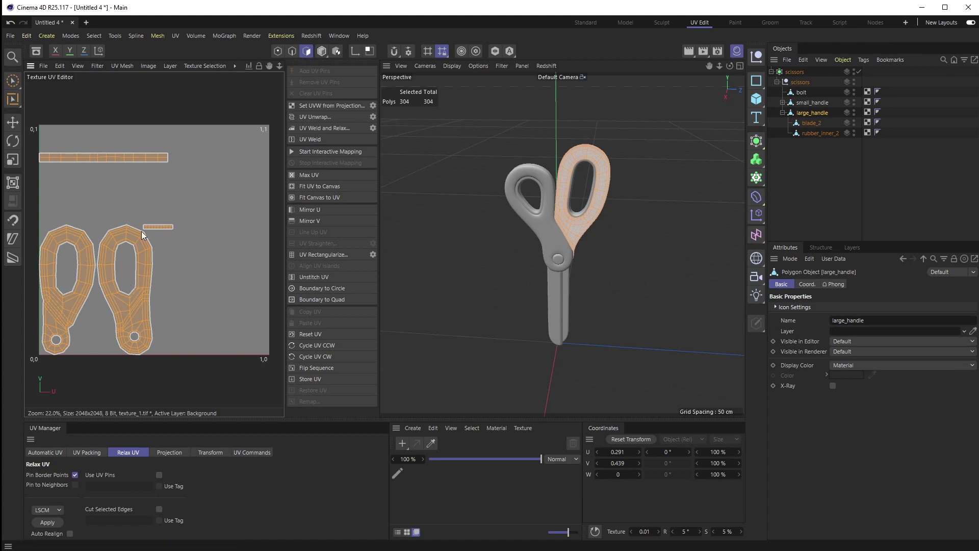
click(175, 66)
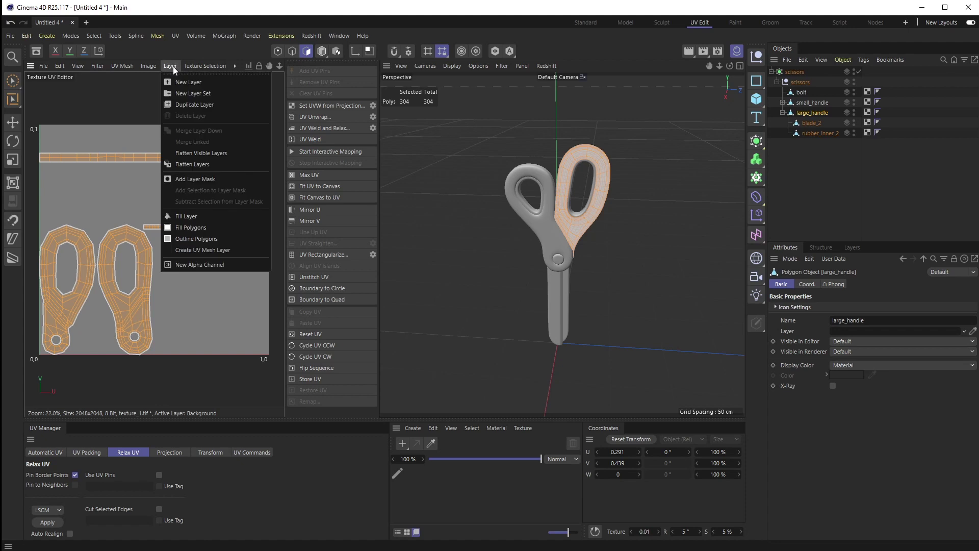
click(228, 244)
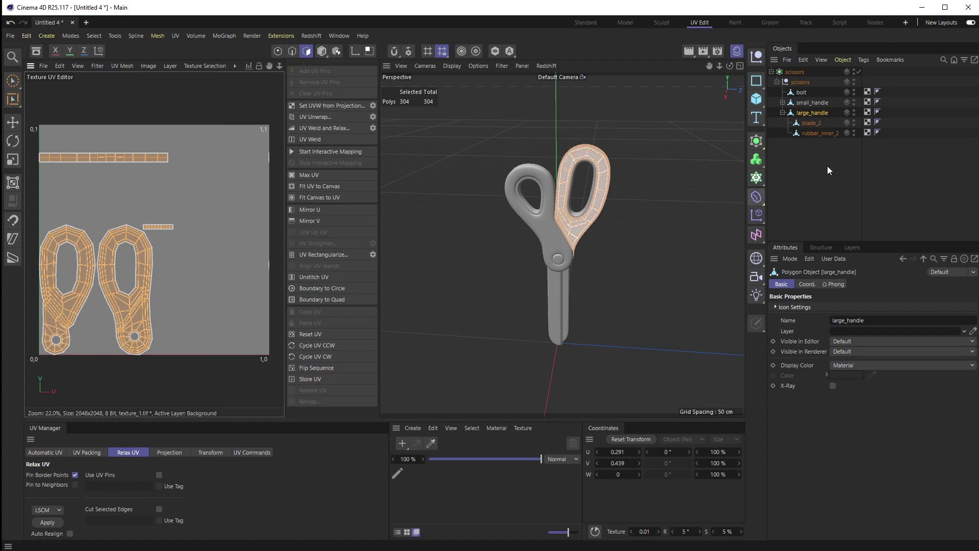
Select the scissors null together with several of its parts and open texture_1 for them in the UV editor.
click(815, 133)
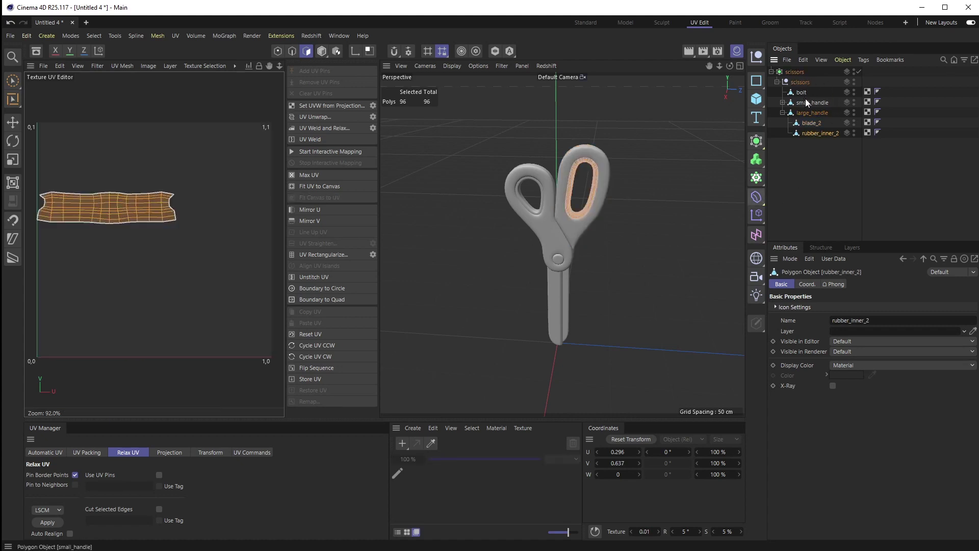
shift+click(830, 91)
shift+click(802, 82)
click(153, 66)
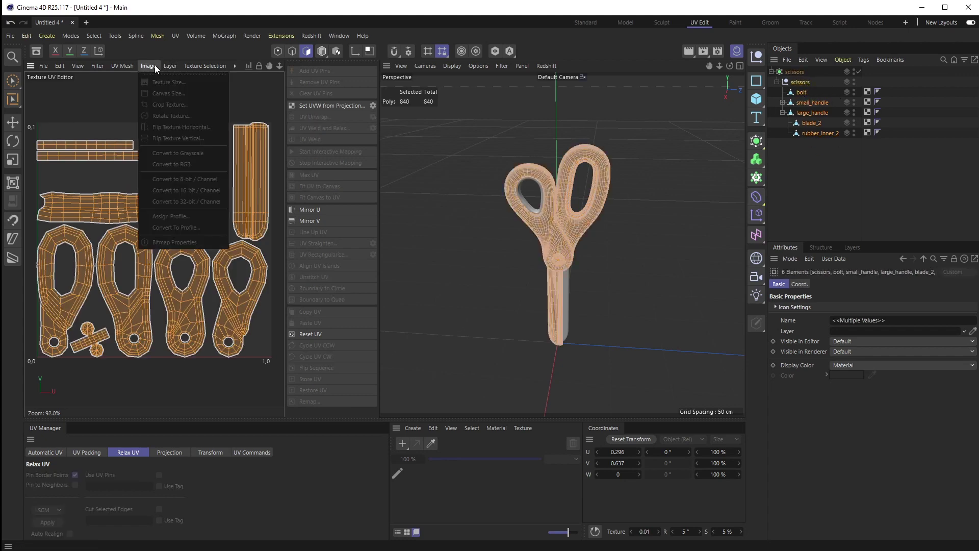
mouse_move(43, 65)
click(47, 85)
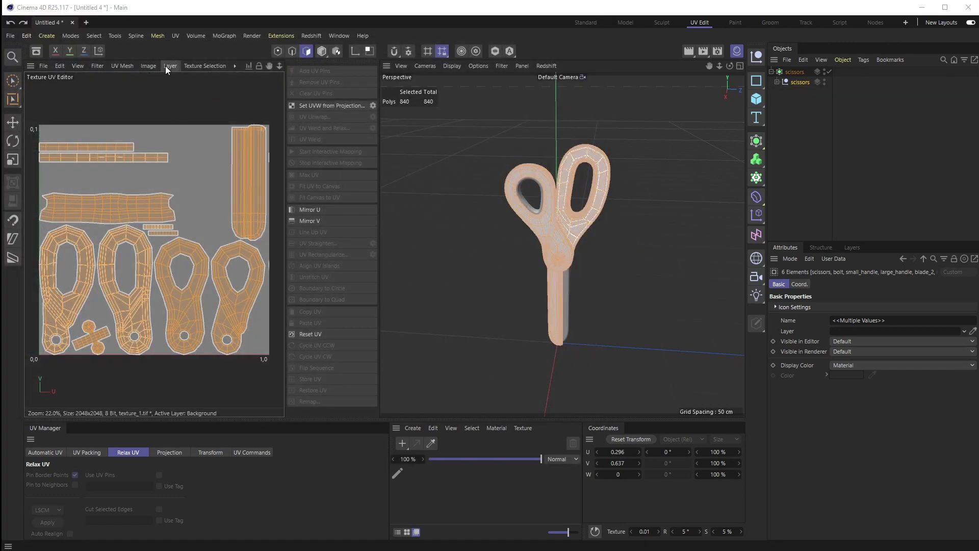
Try to outline the polygons of all the selected scissors parts on the texture at once.
click(777, 82)
click(777, 82)
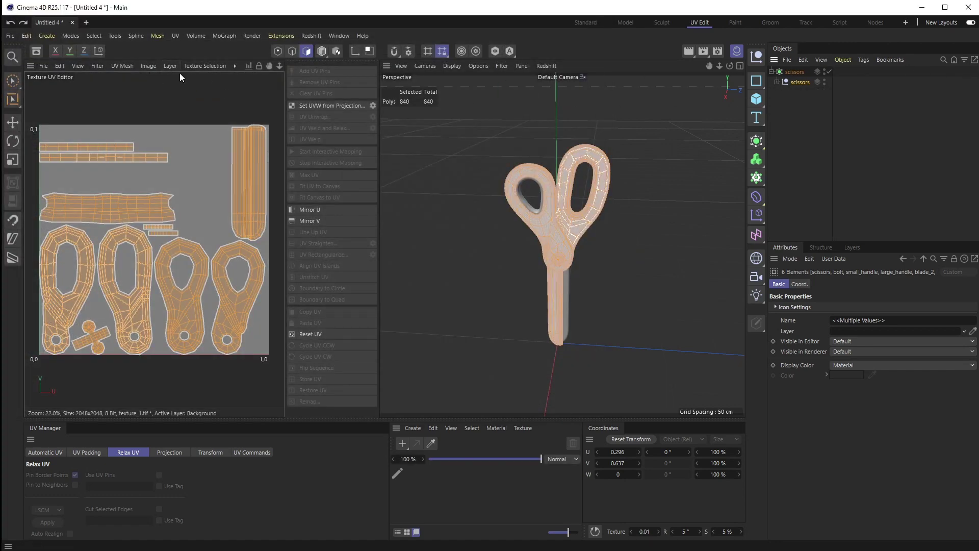
click(147, 64)
mouse_move(171, 65)
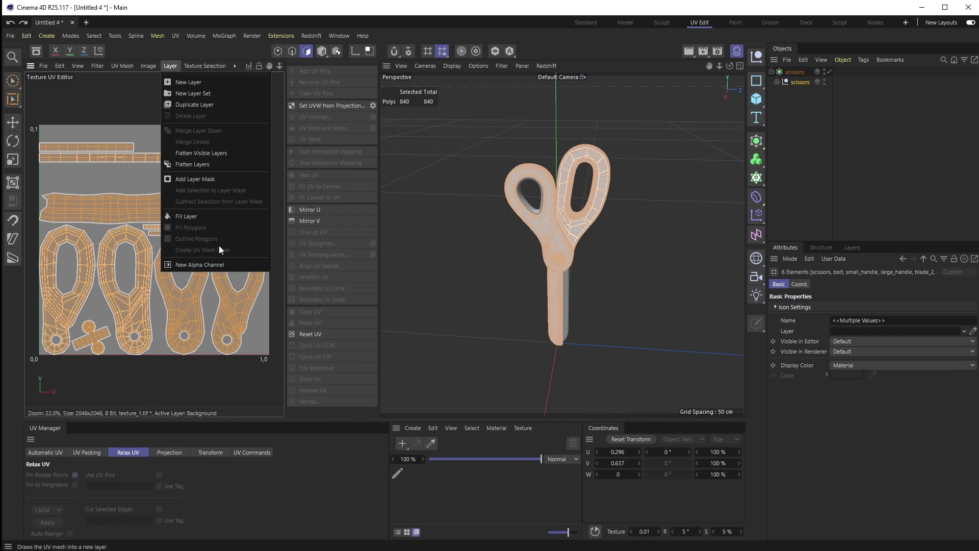
click(78, 253)
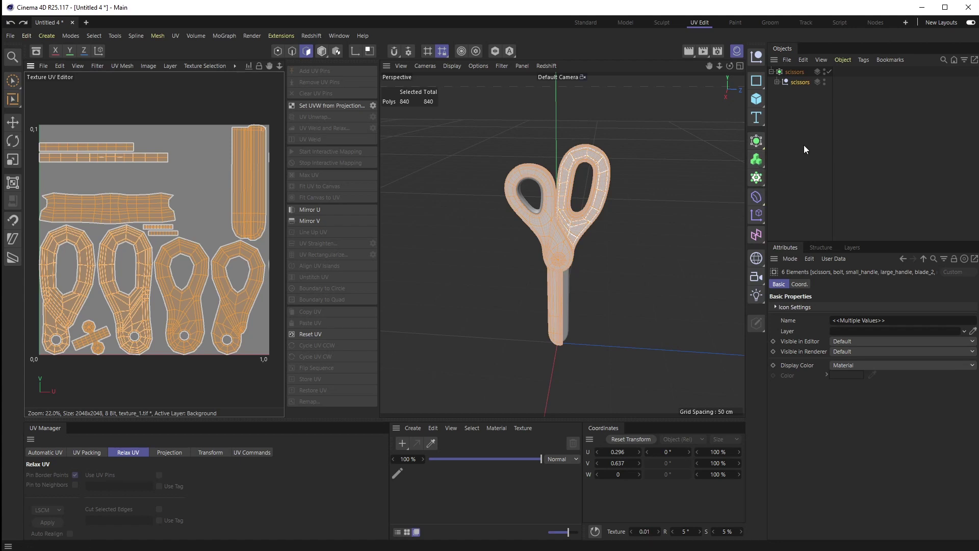
Add a Connect generator, place the scissors null under it, and select the generator.
click(763, 148)
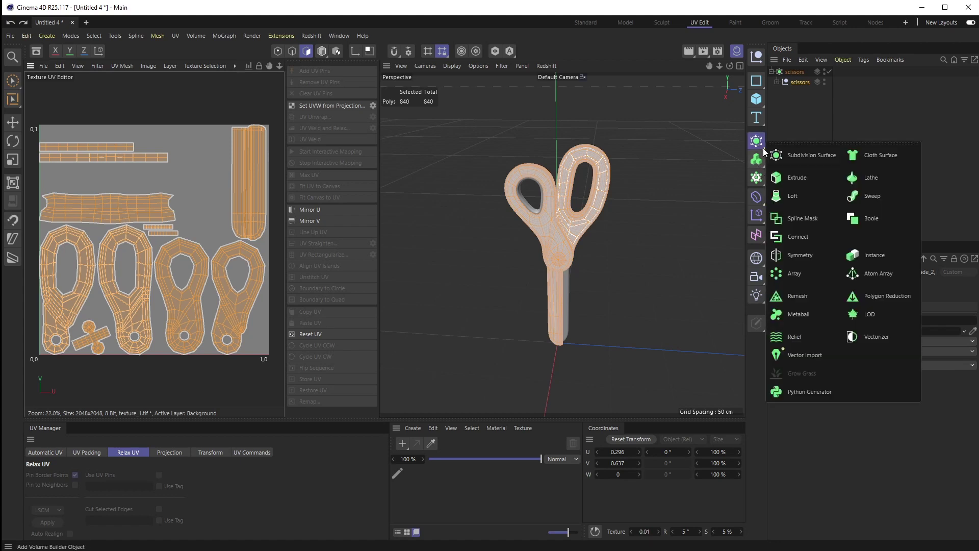
click(797, 237)
drag(804, 78, 803, 93)
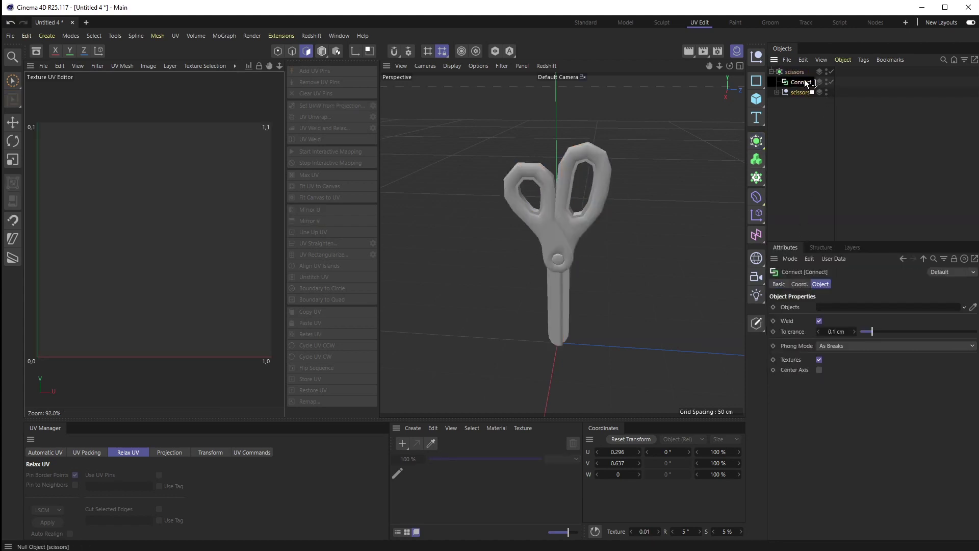
click(805, 82)
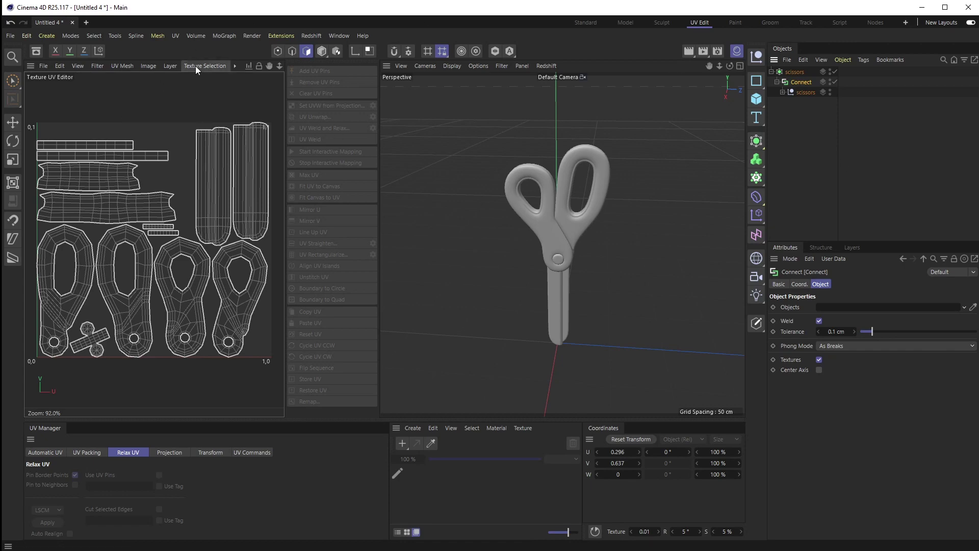
Open texture_1 in the UV editor for the Connect object.
click(42, 66)
click(47, 81)
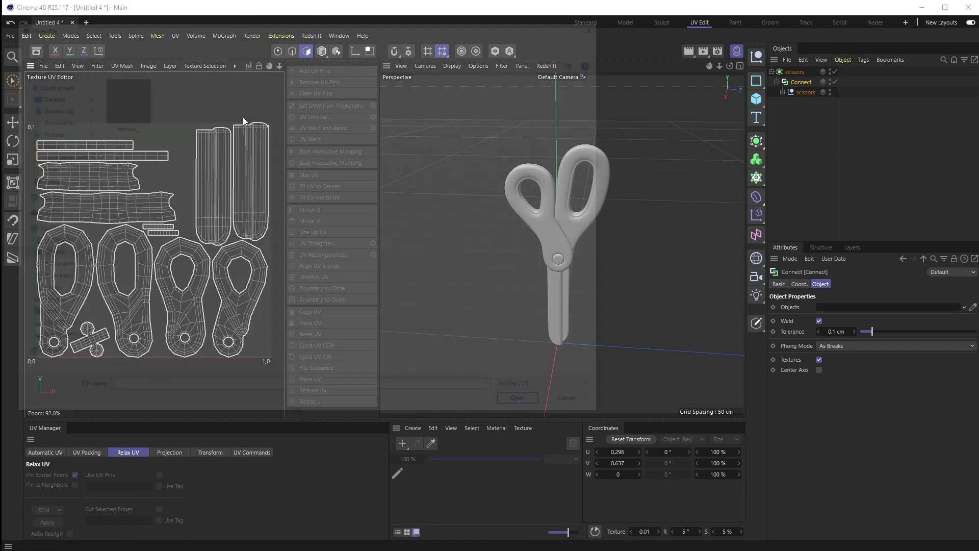
double_click(121, 108)
click(399, 273)
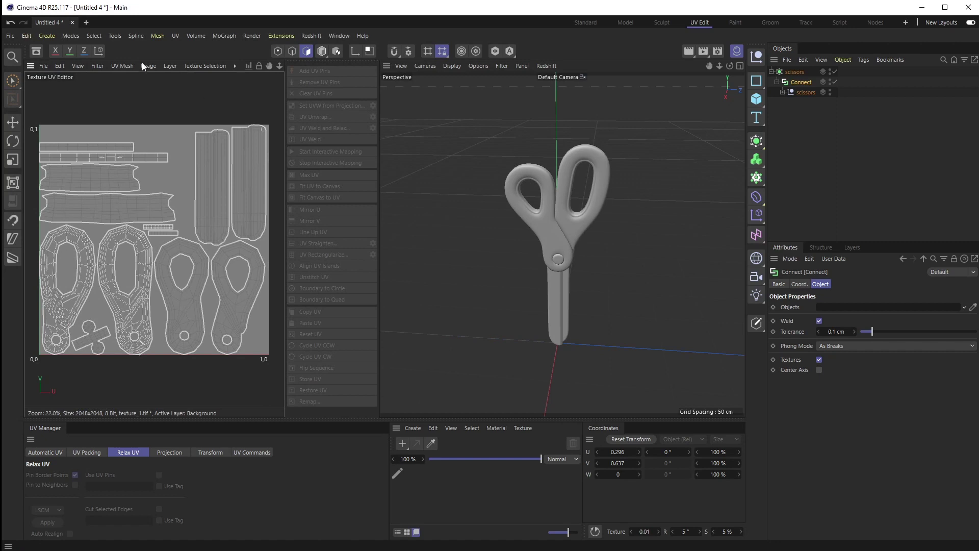
Outline the polygons of the connected scissors on the texture and save the texture.
click(172, 68)
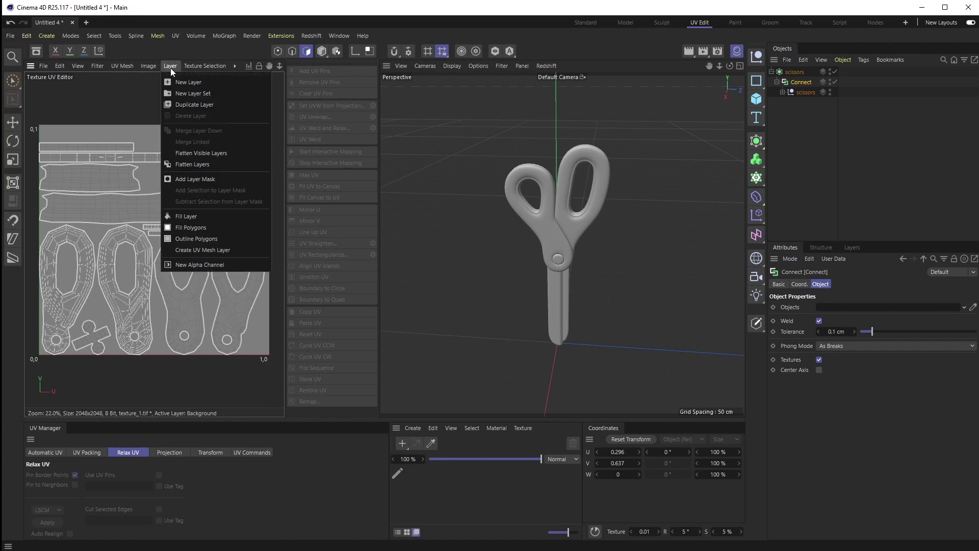
click(207, 236)
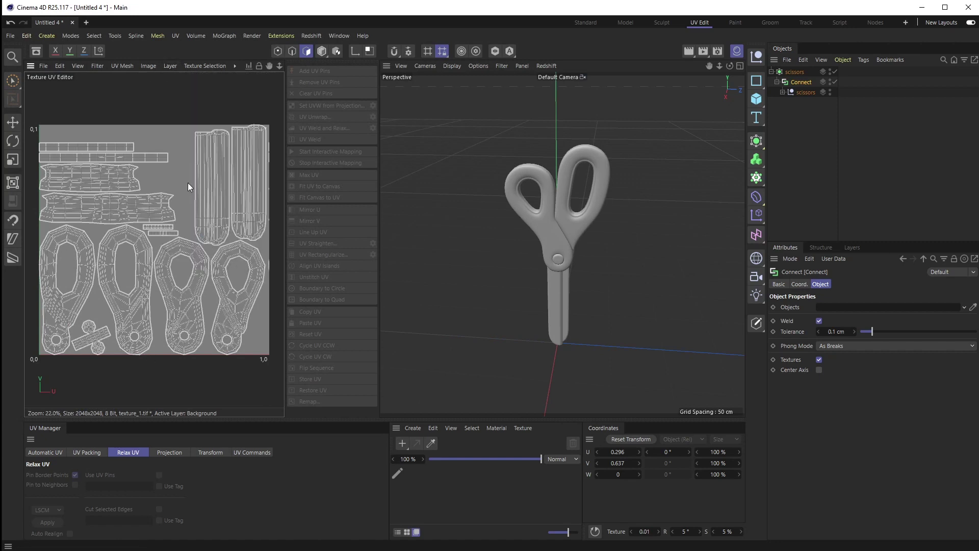
click(43, 66)
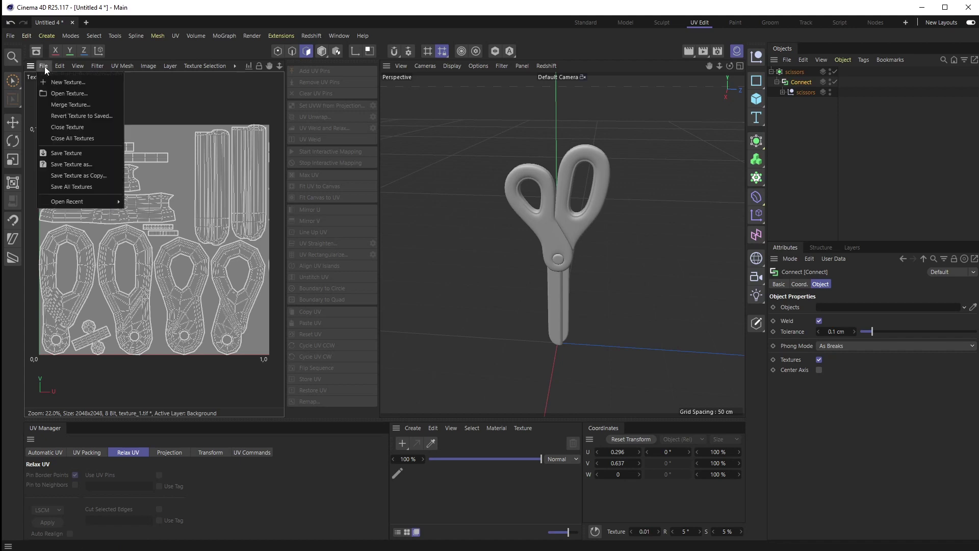
click(68, 154)
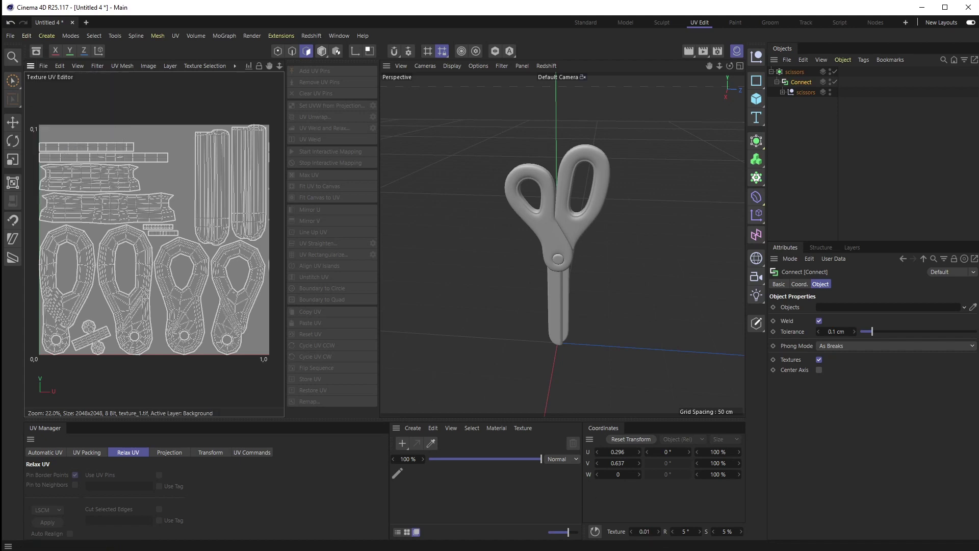